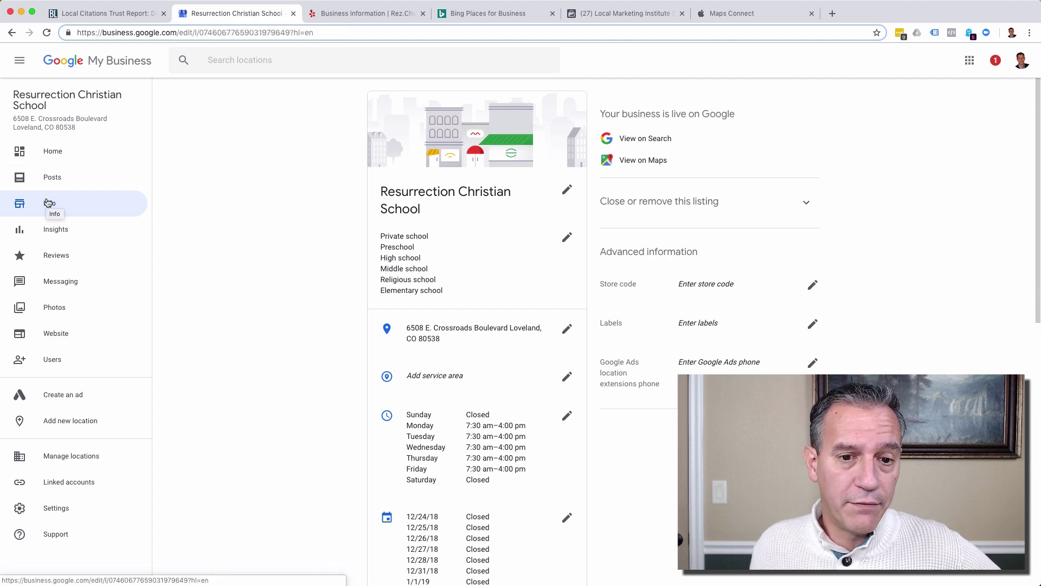
scroll(432, 277, "down", 3)
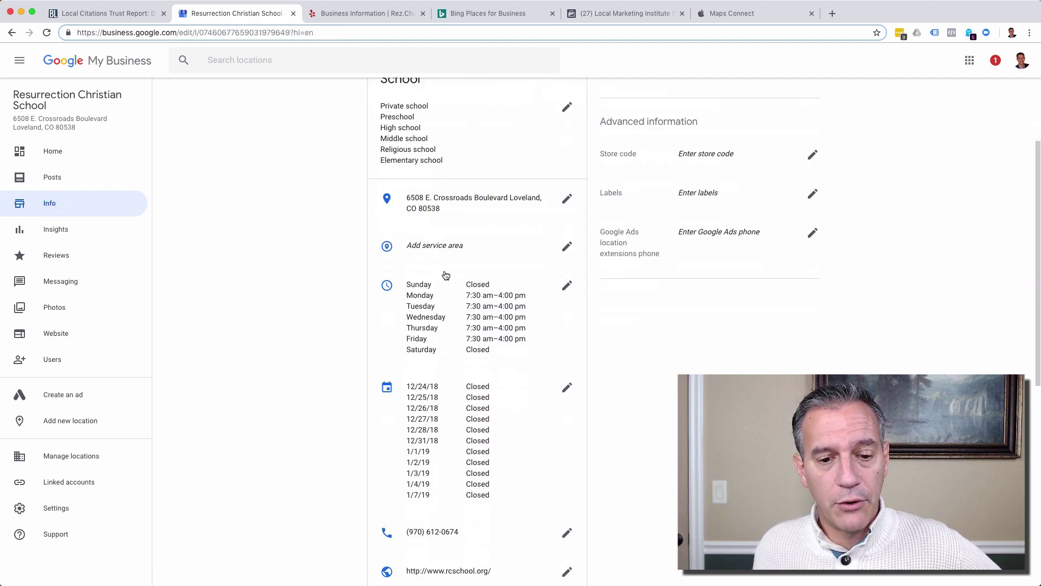
scroll(444, 274, "down", 2)
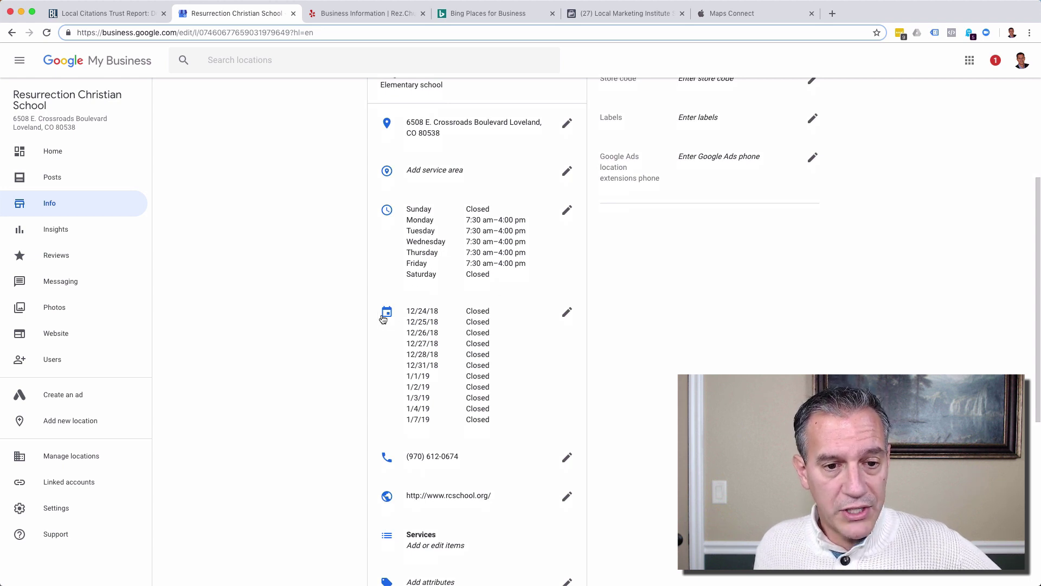
left_click(565, 312)
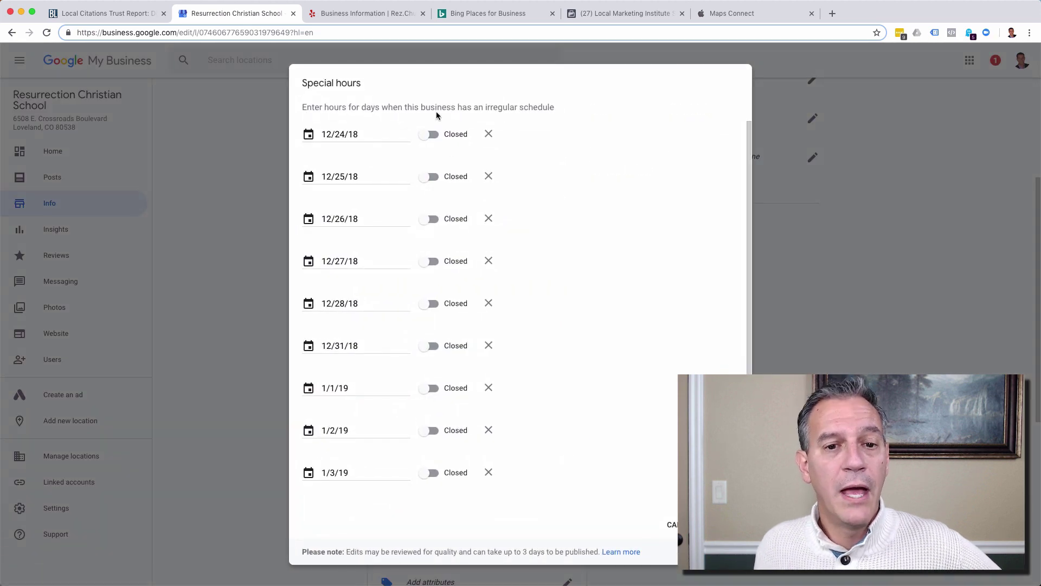
scroll(465, 371, "down", 2)
scroll(464, 376, "down", 1)
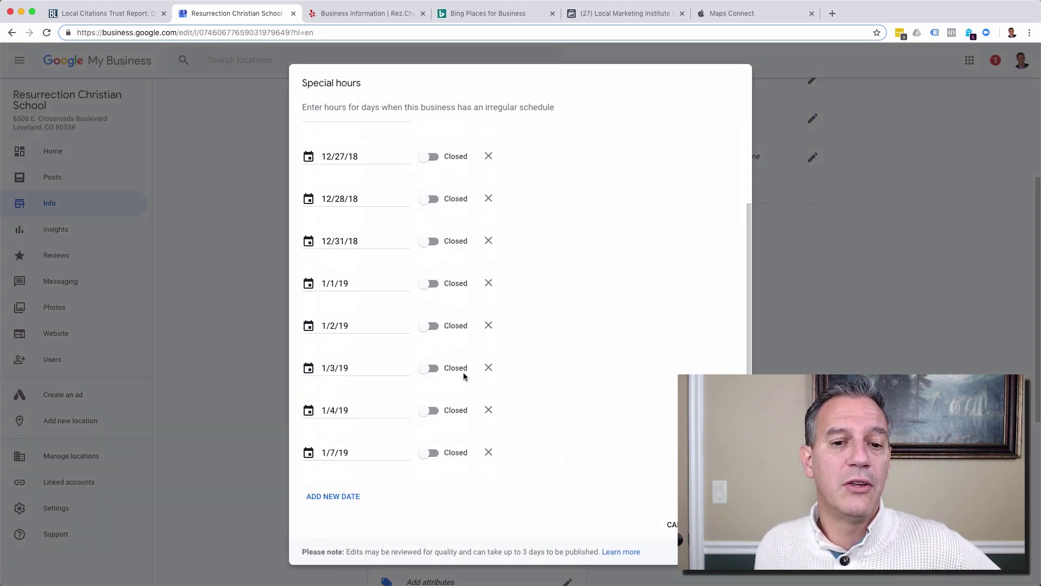
scroll(463, 377, "up", 2)
scroll(464, 376, "down", 2)
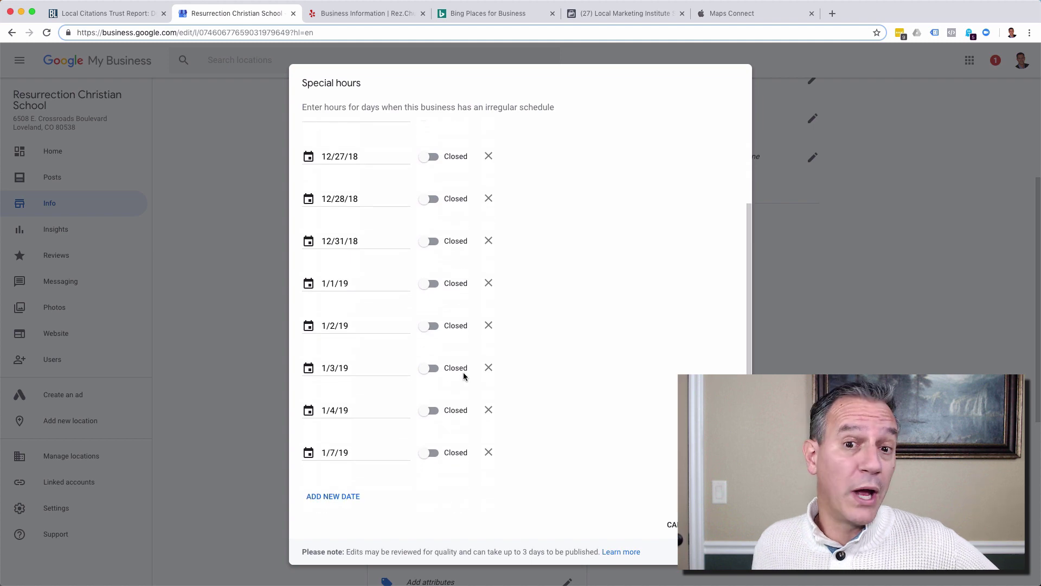
left_click(427, 288)
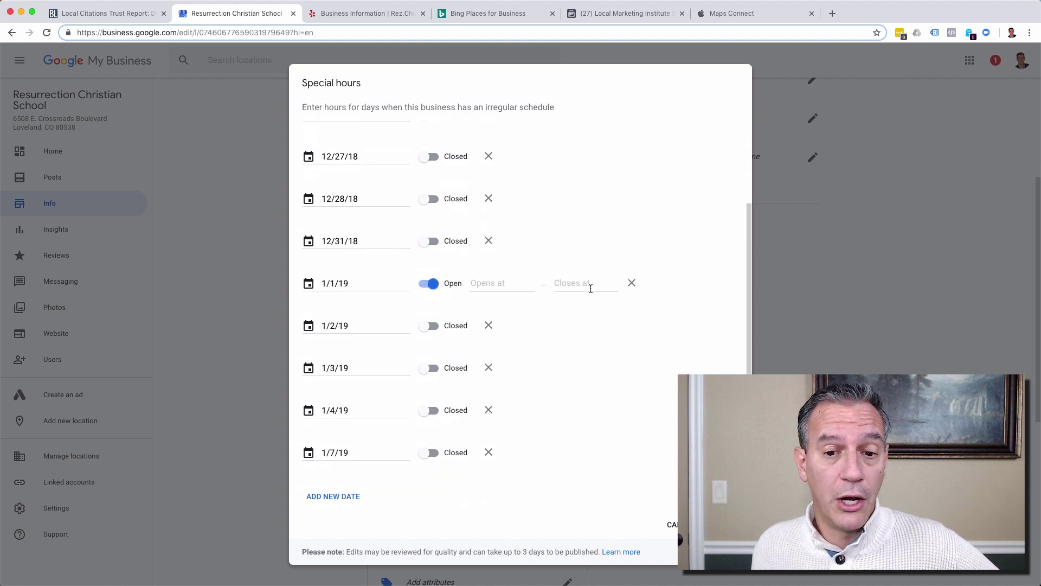
left_click(435, 288)
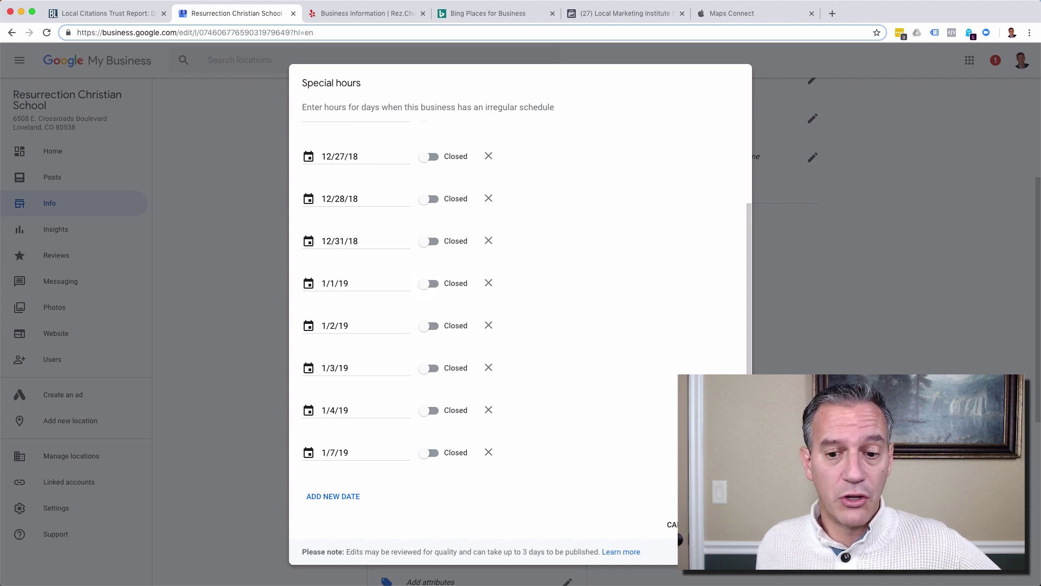
left_click(675, 533)
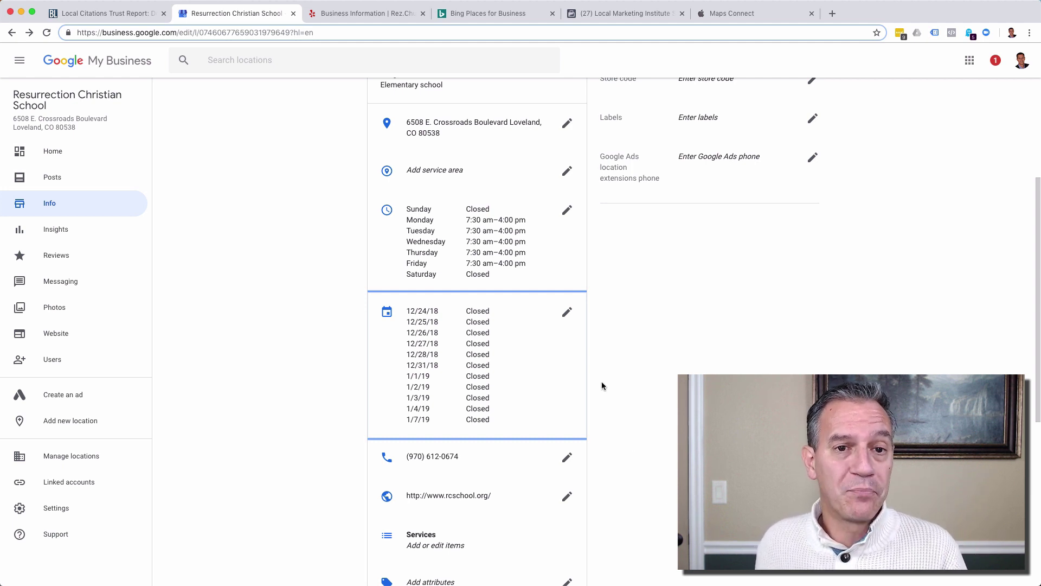
Start adding Yelp special hours for Rez.Church's Christmas and New Year holiday dates.
left_click(375, 16)
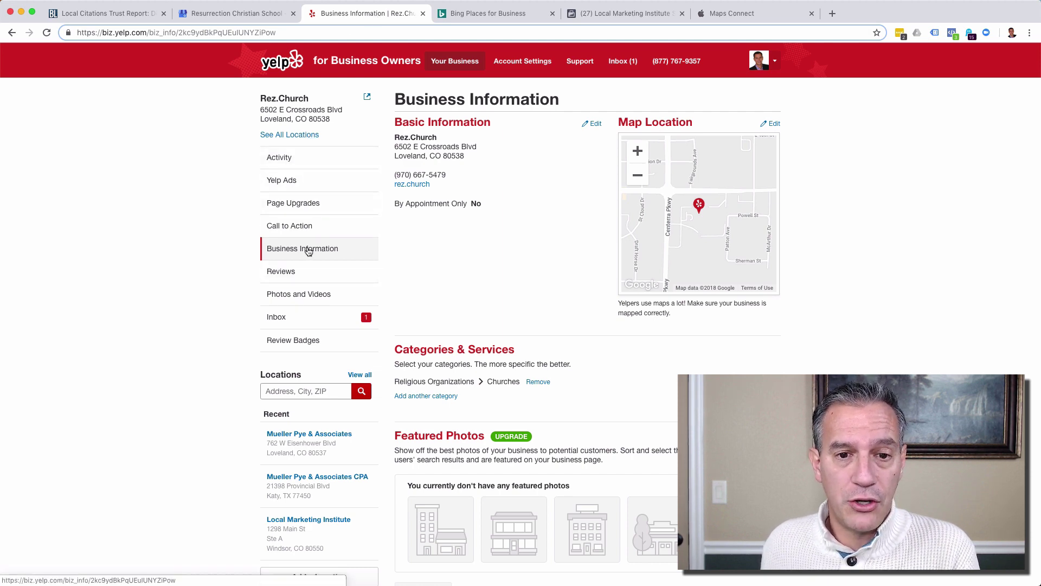
scroll(504, 255, "down", 5)
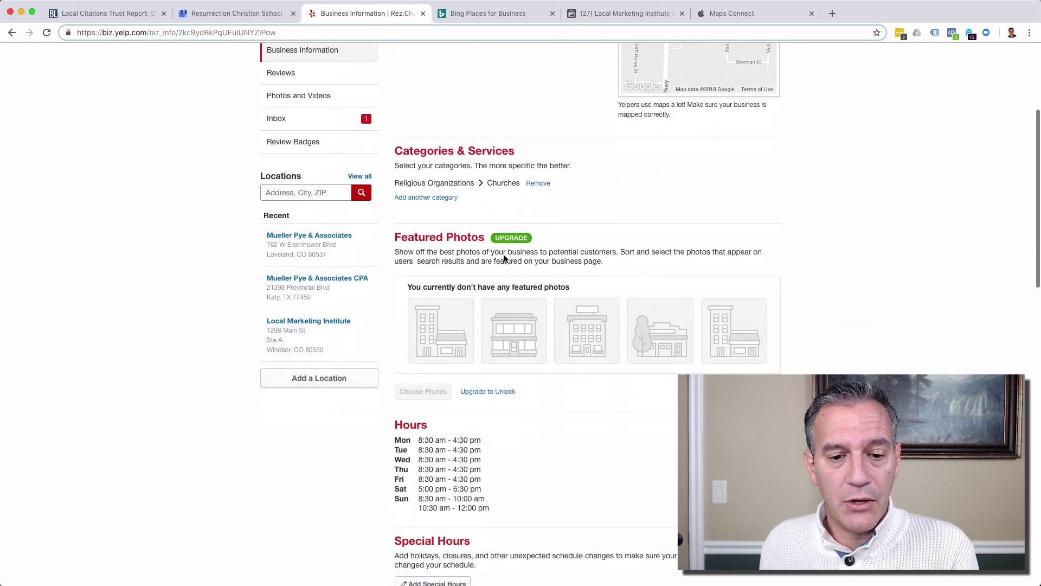
scroll(503, 259, "down", 1)
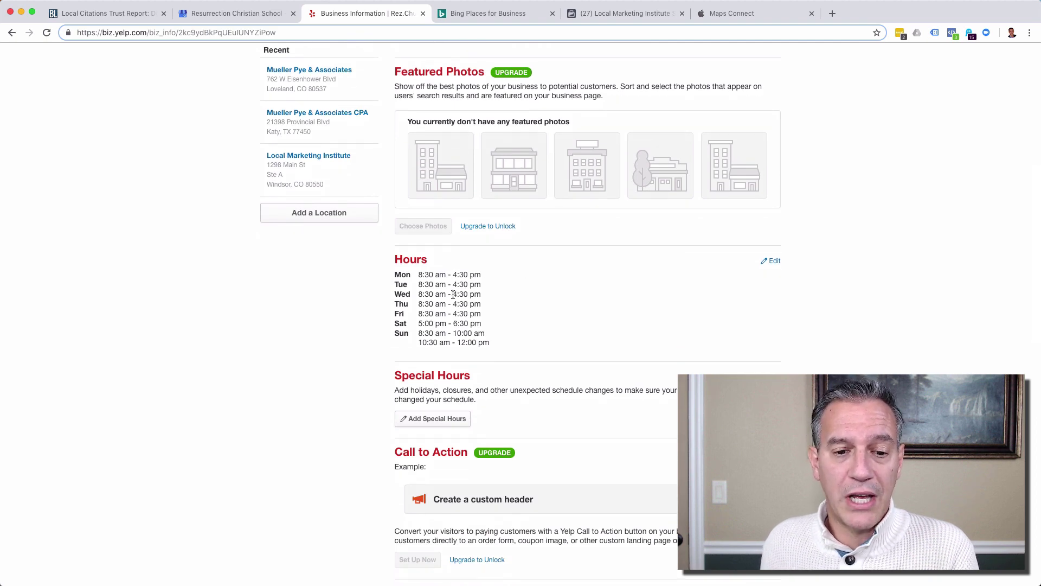
left_click(438, 419)
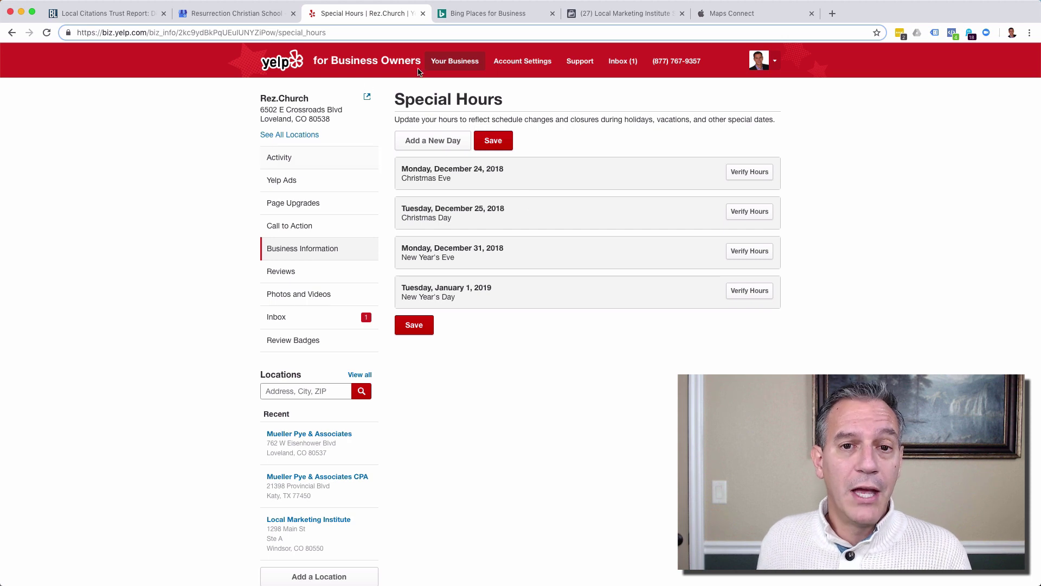
Open Bing's special hours editor and switch Dec 24, 2018 to open, then back to Closed.
left_click(482, 16)
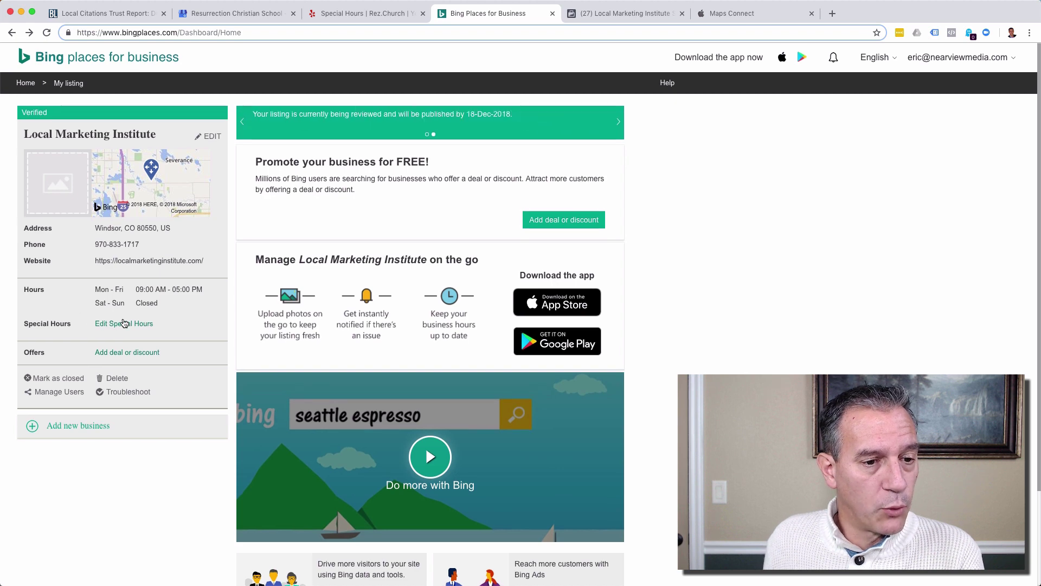
left_click(122, 327)
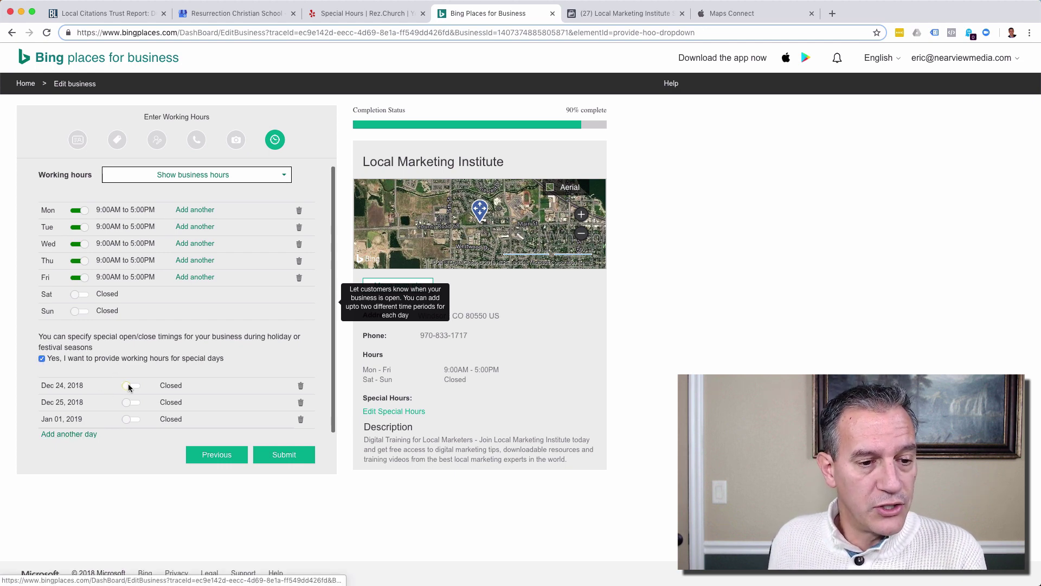
left_click(128, 389)
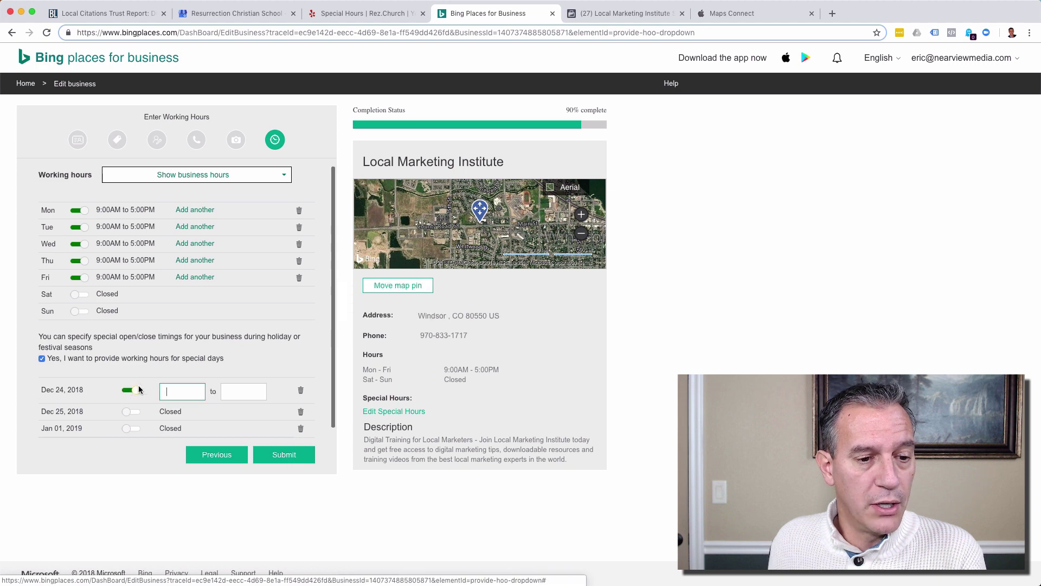
left_click(137, 391)
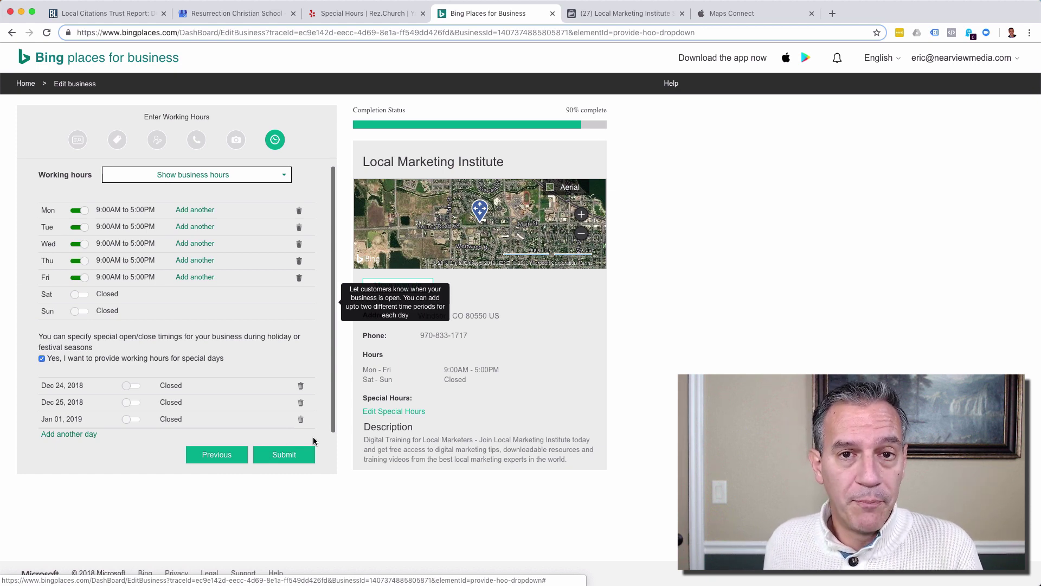
Reload Facebook's Page Info settings to show the Monday–Friday 9:00 AM–5:00 PM hours.
left_click(619, 17)
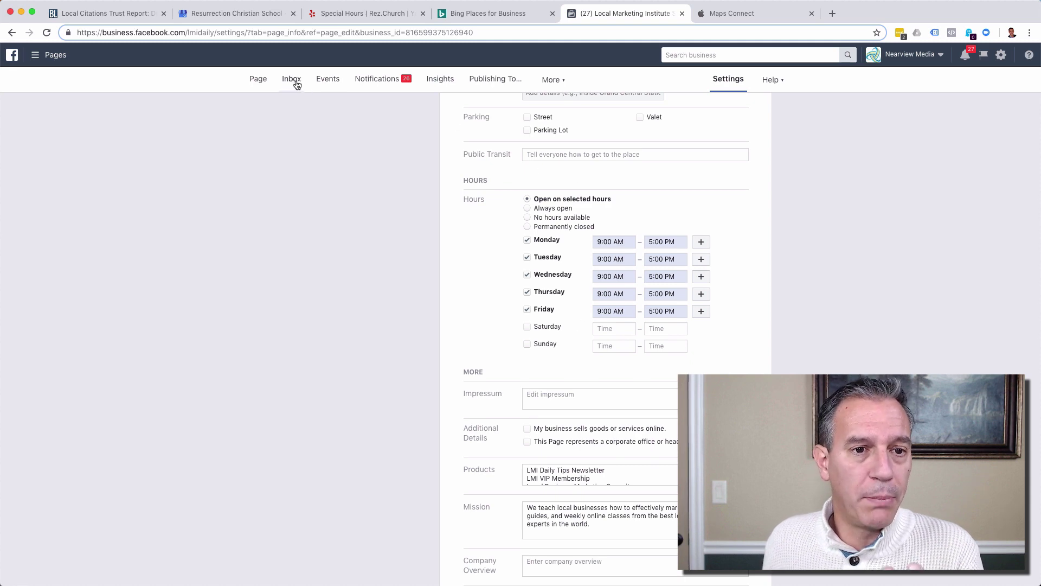
left_click(717, 100)
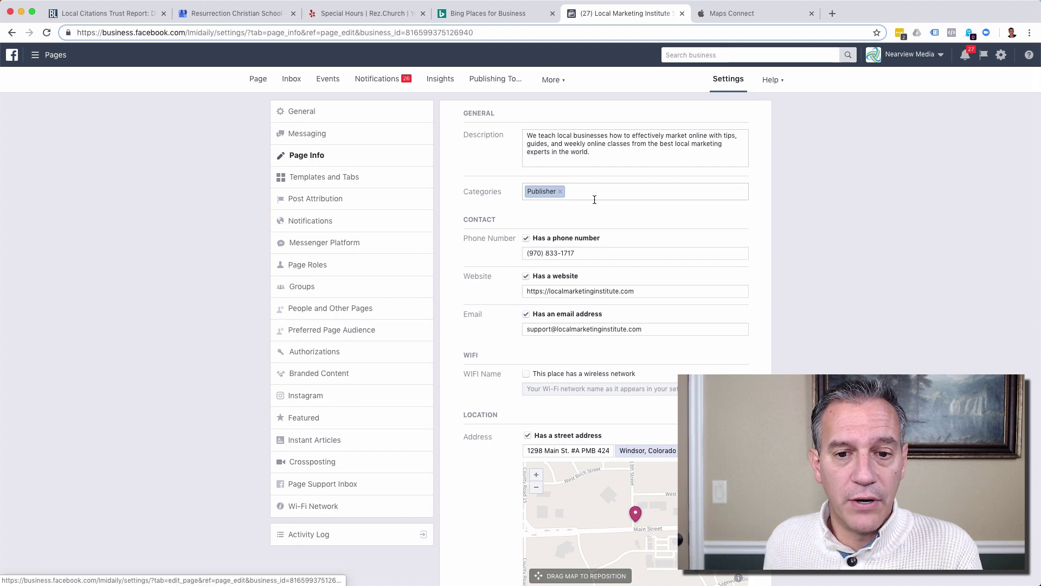
scroll(642, 203, "down", 3)
scroll(651, 203, "down", 3)
scroll(653, 195, "down", 1)
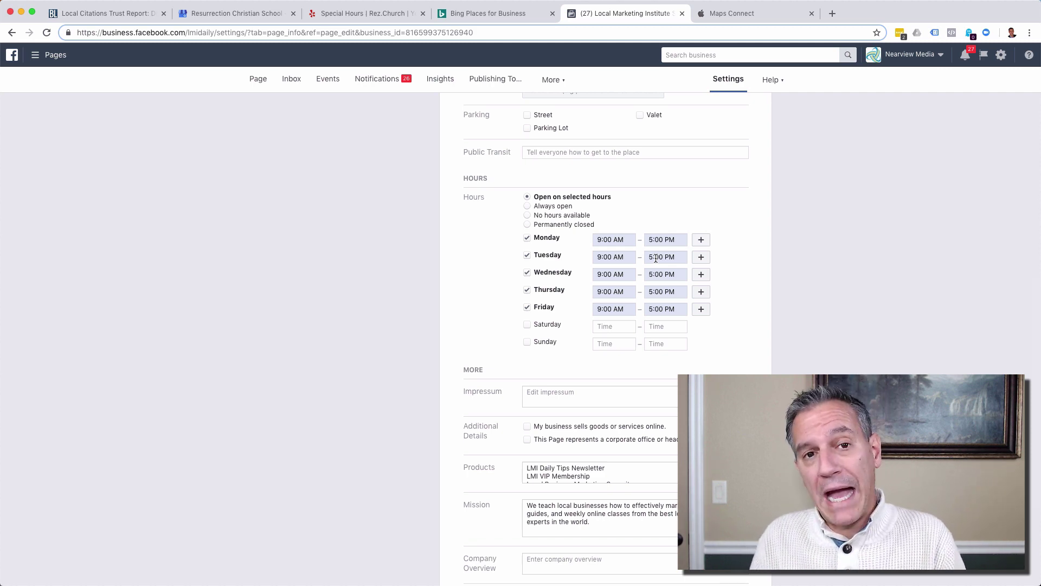
Check Local Marketing Institute's Apple Maps hours: weekdays 9:00 AM–5:00 PM, weekends closed.
left_click(727, 13)
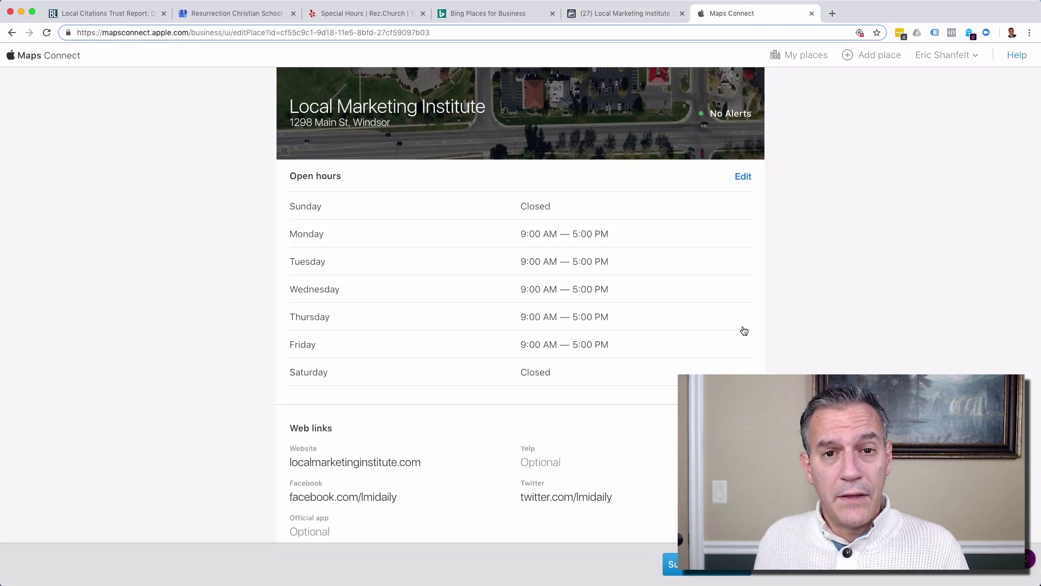